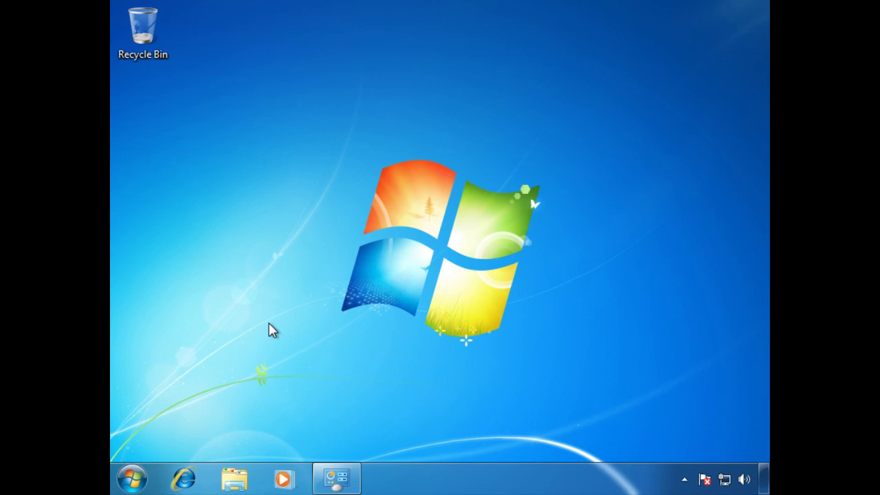
# Open Software Center from the Configuration Manager group of Microsoft System Center 2012.
pyautogui.click(133, 479)
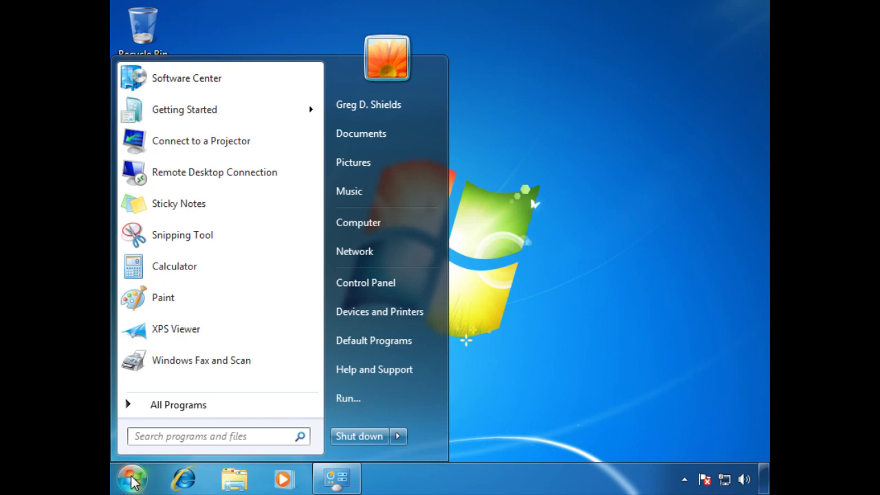
pyautogui.click(204, 407)
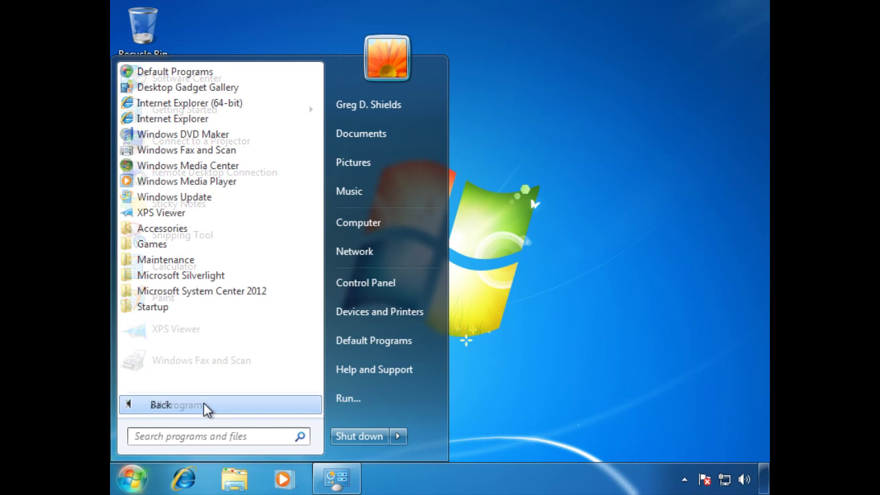
pyautogui.click(206, 291)
pyautogui.click(218, 309)
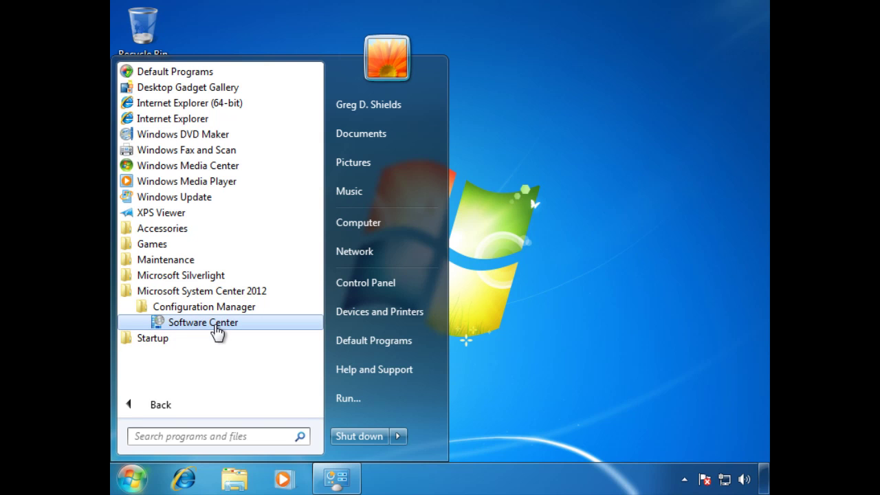
pyautogui.click(217, 331)
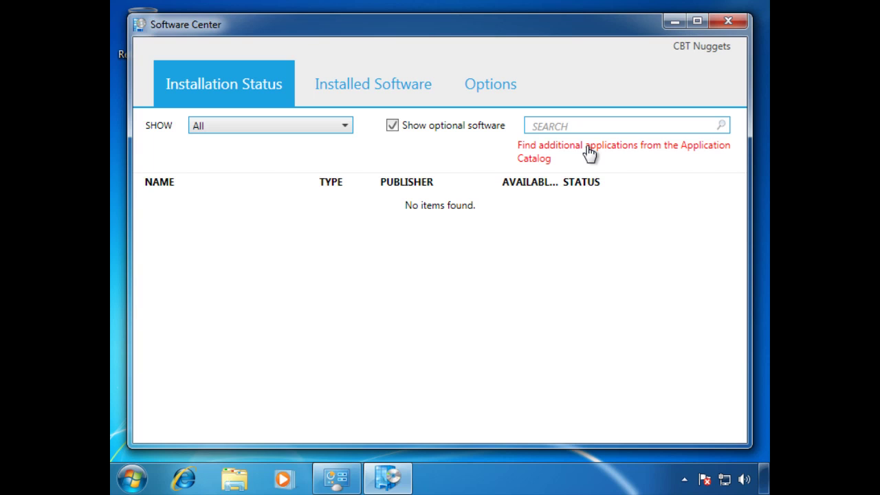
# Open the Application Catalog website from Software Center and sign in with the account password.
pyautogui.click(590, 152)
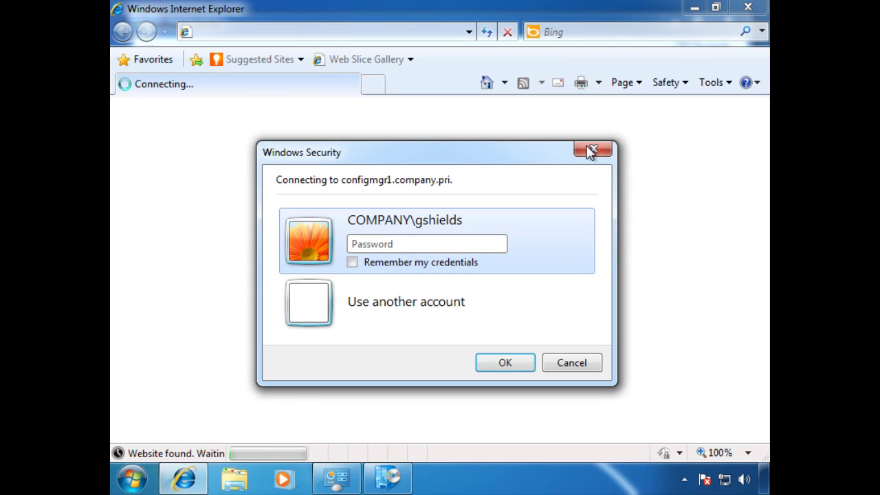
pyautogui.write('••••••••')
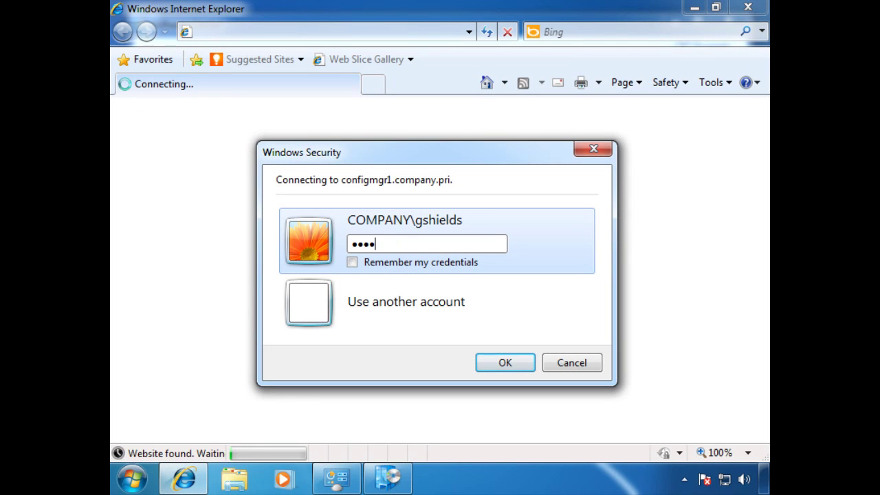
pyautogui.press('Return')
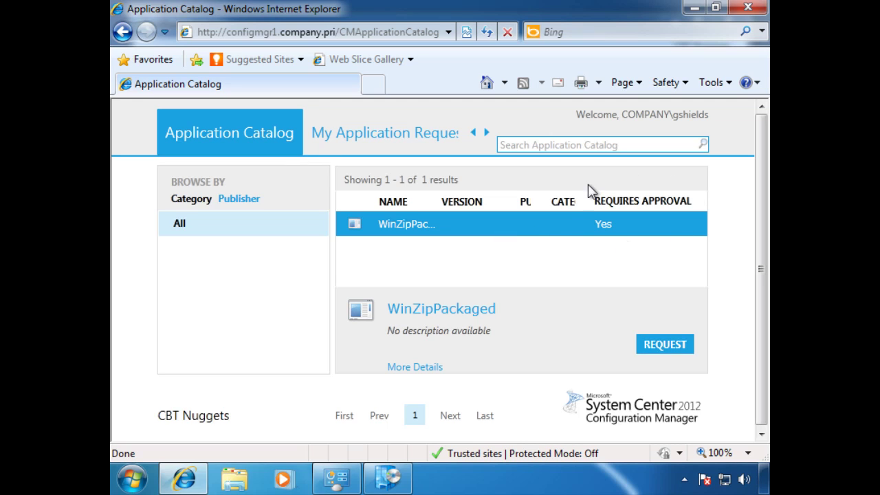
# Examine the full details of WinZipPackaged in the Application Catalog, including its additional information.
pyautogui.click(433, 366)
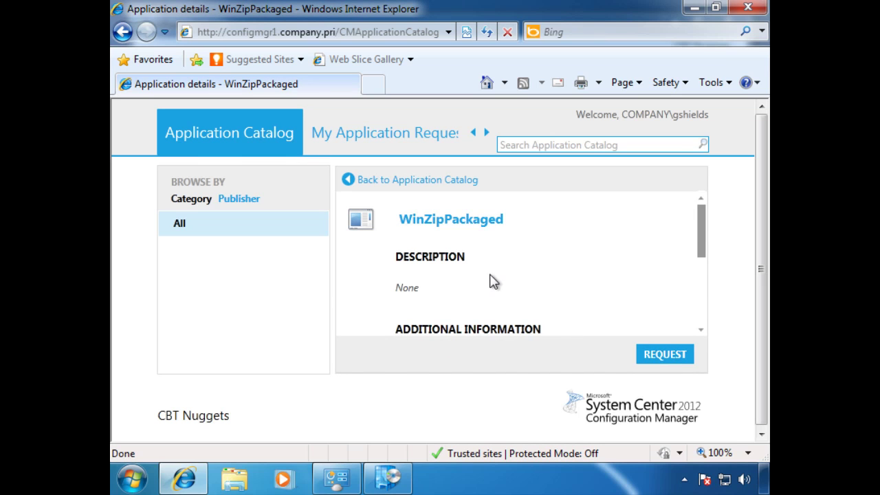
pyautogui.moveTo(701, 236); pyautogui.dragTo(692, 327)
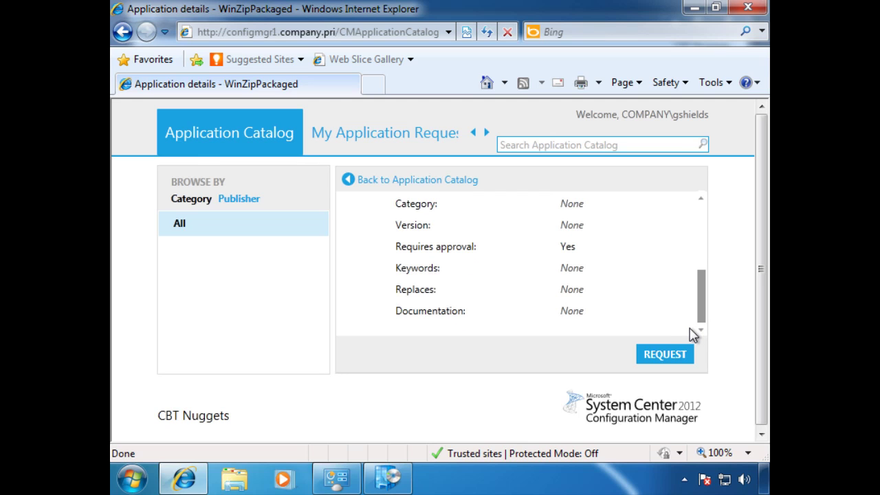
pyautogui.scroll(5, 674, 249)
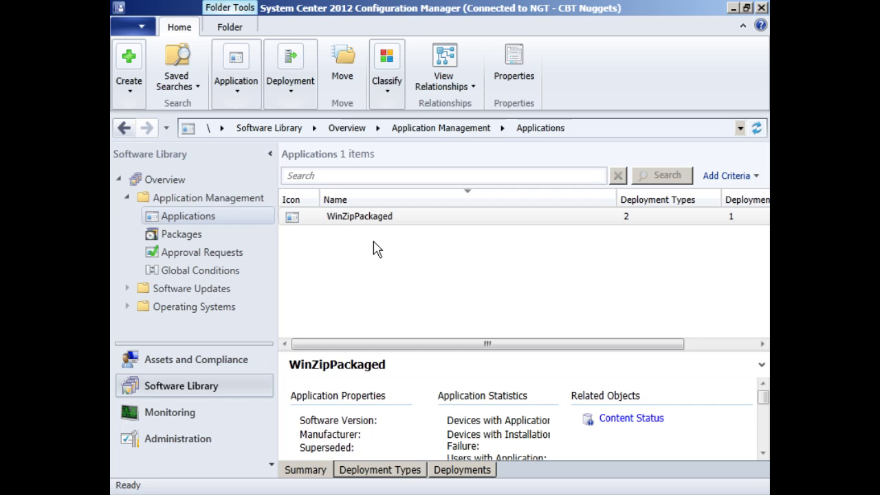
# In the Configuration Manager console, review WinZipPackaged's Application Catalog properties and user categories, then close them without changes.
pyautogui.rightClick(373, 215)
pyautogui.scroll(-1, 406, 382)
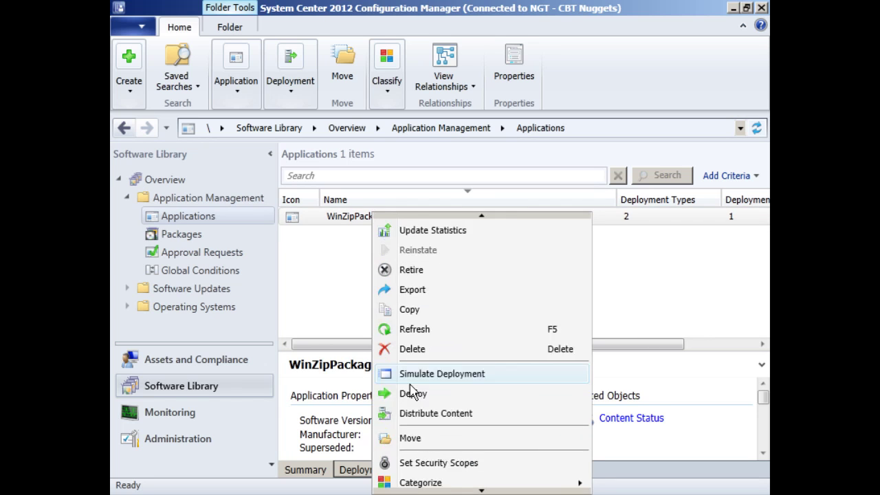
pyautogui.scroll(-1, 411, 391)
pyautogui.click(426, 481)
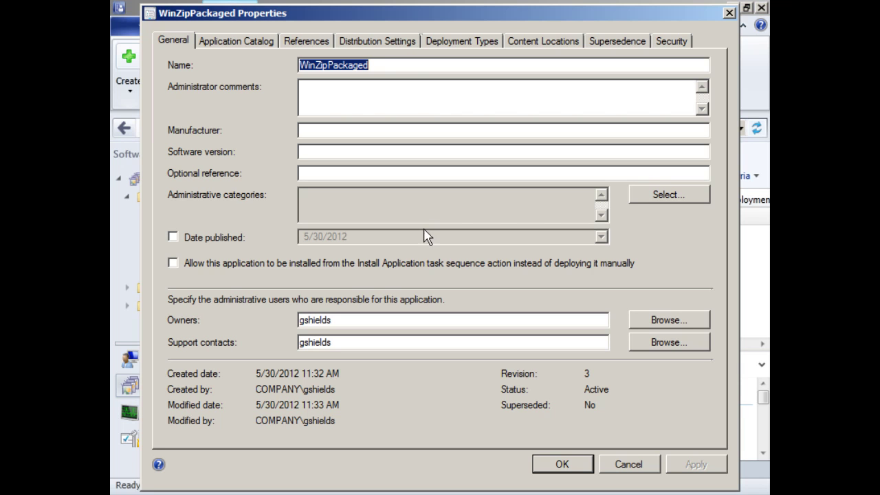
pyautogui.click(234, 42)
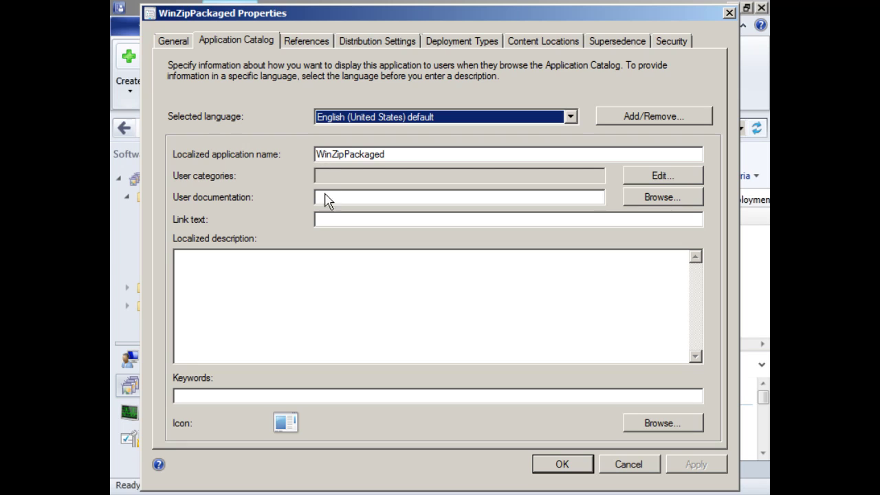
pyautogui.click(634, 176)
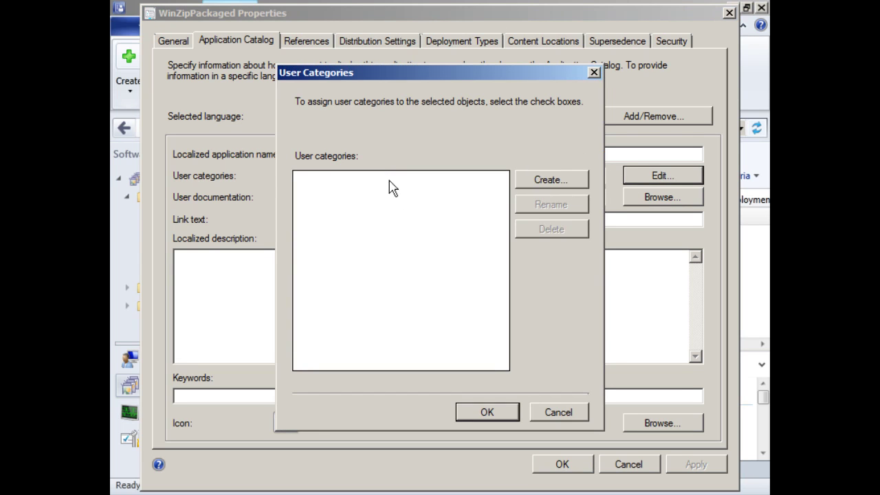
pyautogui.press('Escape')
pyautogui.click(483, 198)
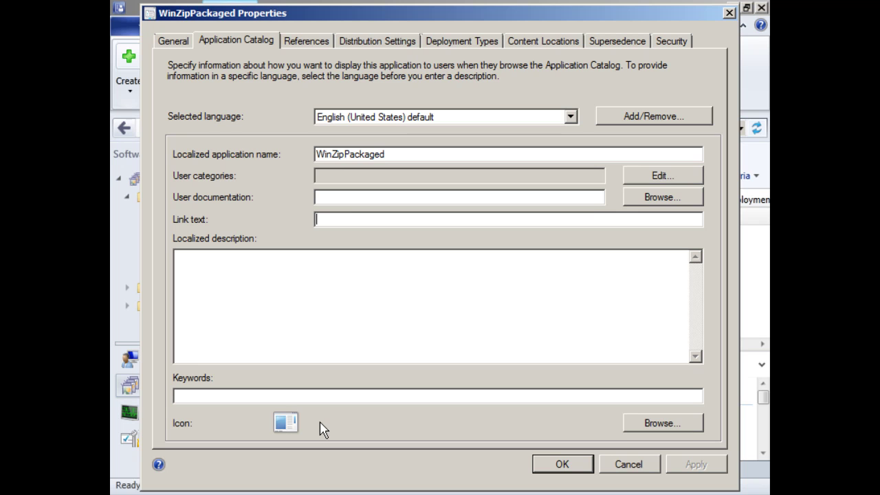
pyautogui.click(631, 466)
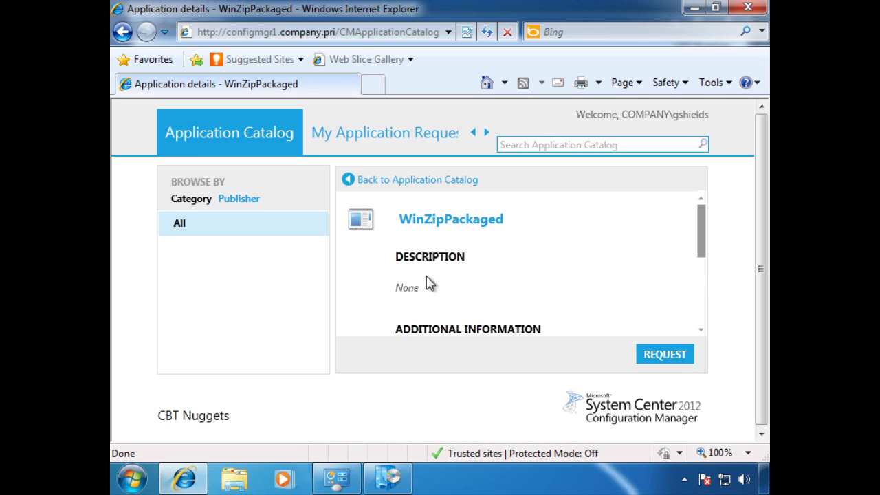
# In the Application Catalog, submit a request for WinZipPackaged with the reason "Just because." and view the list of submitted application requests.
pyautogui.click(666, 362)
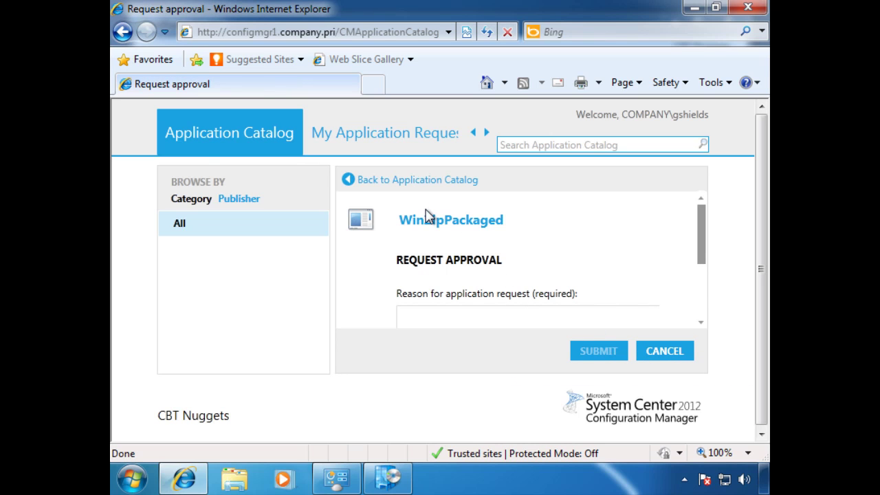
pyautogui.click(420, 312)
pyautogui.moveTo(388, 479)
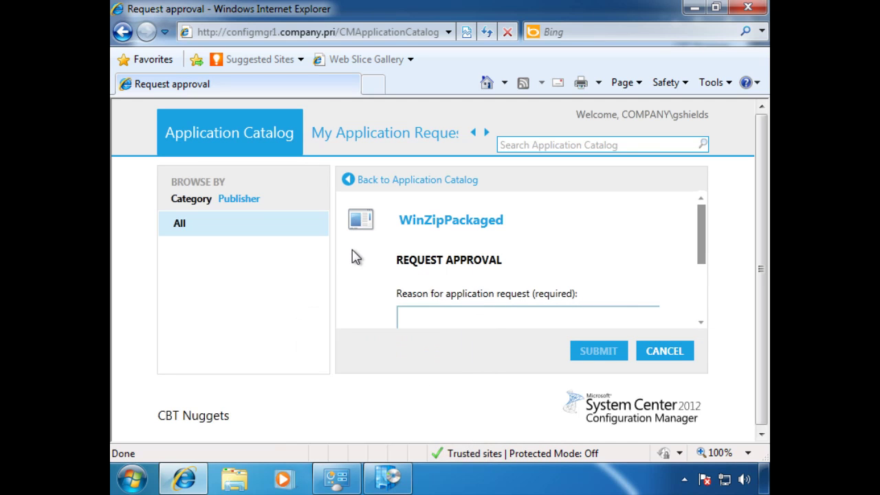
pyautogui.write('Just because.')
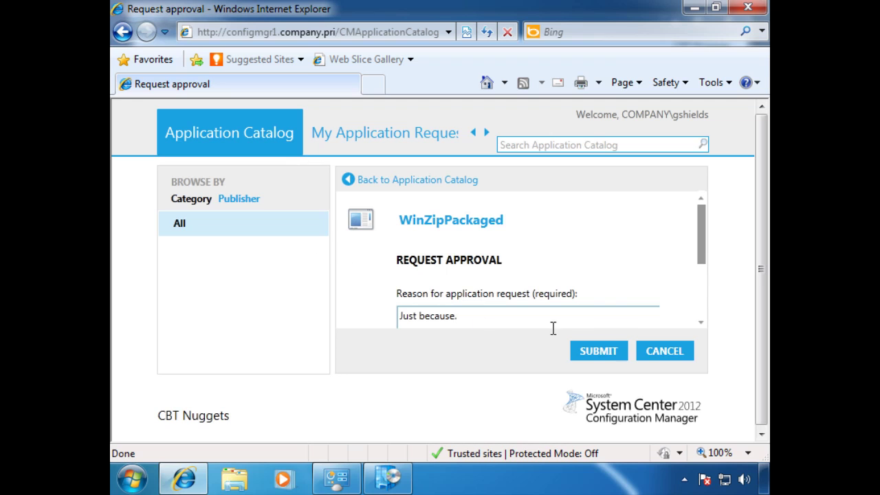
pyautogui.click(602, 352)
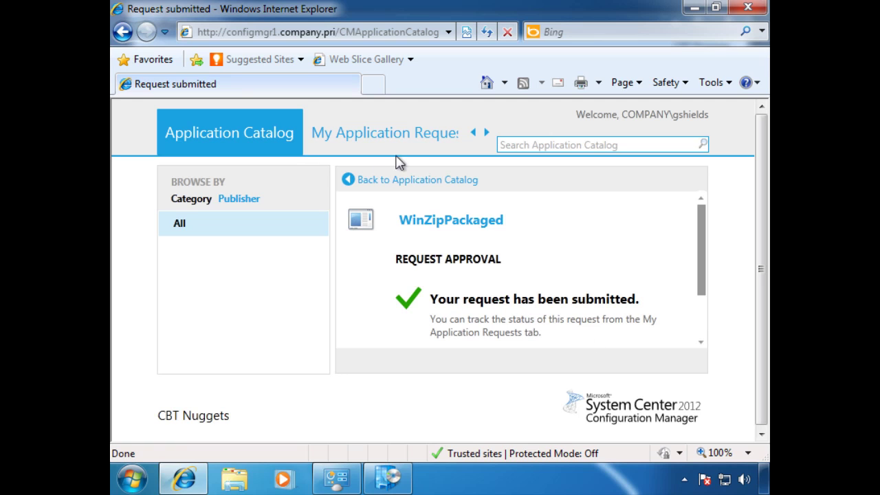
pyautogui.click(368, 135)
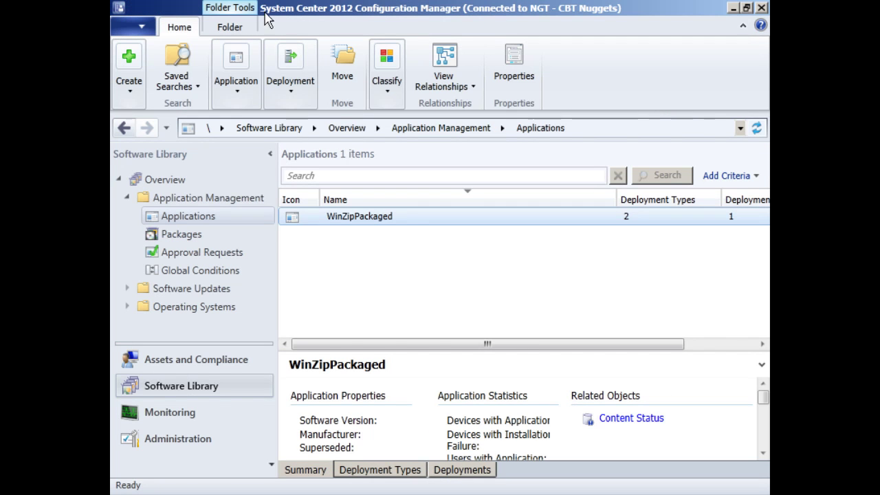
# In the Configuration Manager console, approve the WinZipPackaged approval request with the comment "Have fun with ZIP.".
pyautogui.click(185, 254)
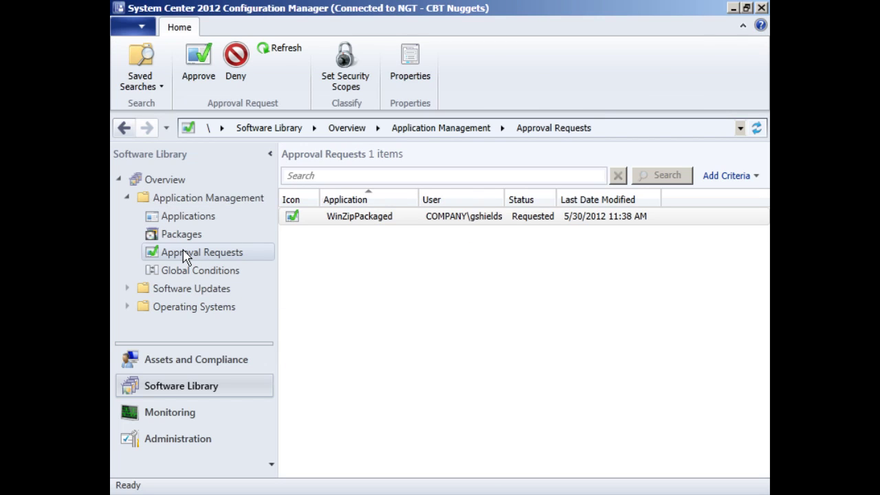
pyautogui.rightClick(398, 217)
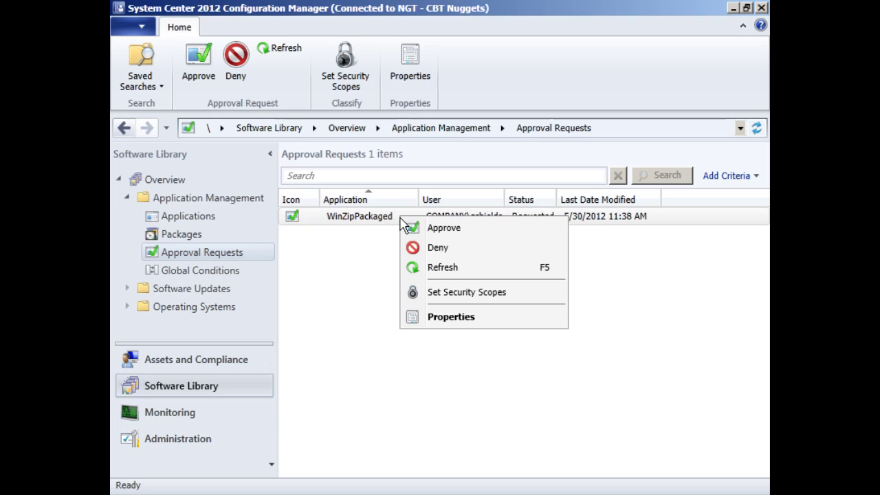
pyautogui.click(442, 230)
pyautogui.click(407, 326)
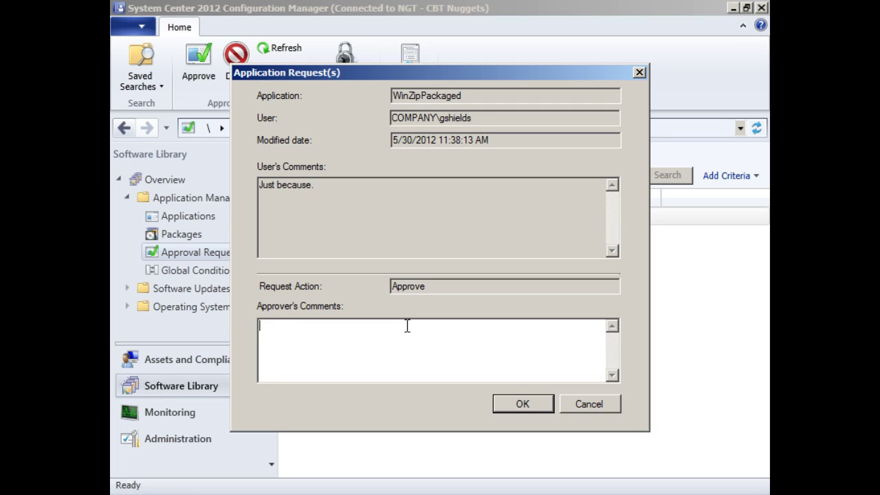
pyautogui.write('Have fun with ZIP.')
pyautogui.click(530, 405)
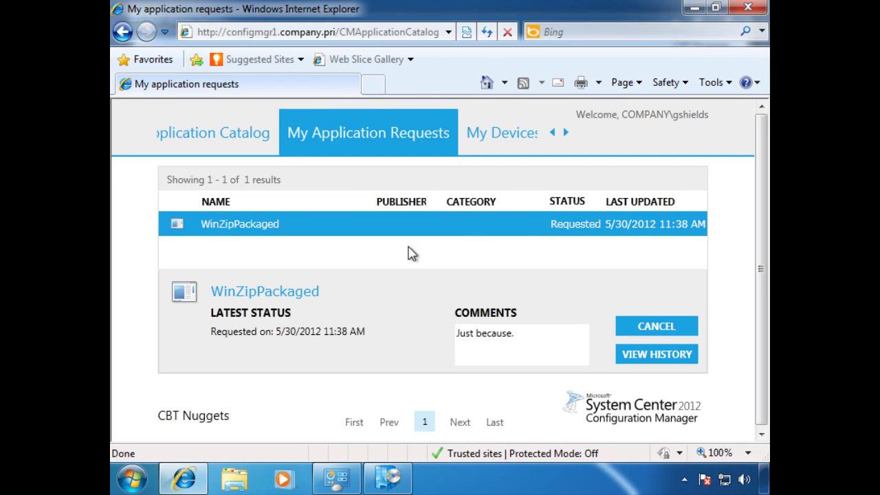
# Install WinZipPackaged from the refreshed application requests in the Application Catalog and check its installation status in Software Center.
pyautogui.click(346, 134)
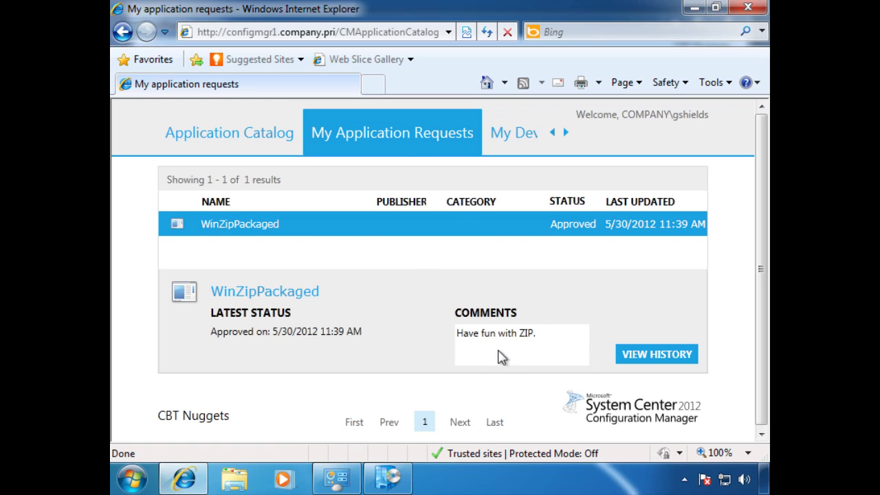
pyautogui.click(246, 301)
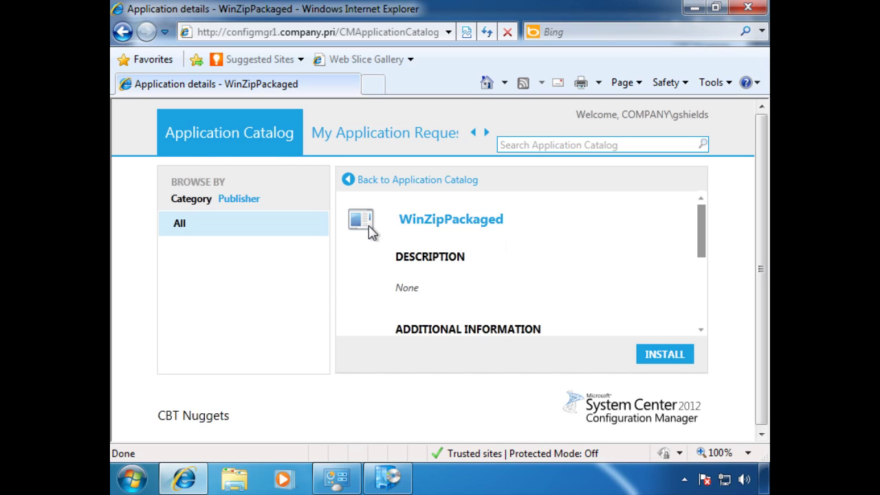
pyautogui.click(674, 354)
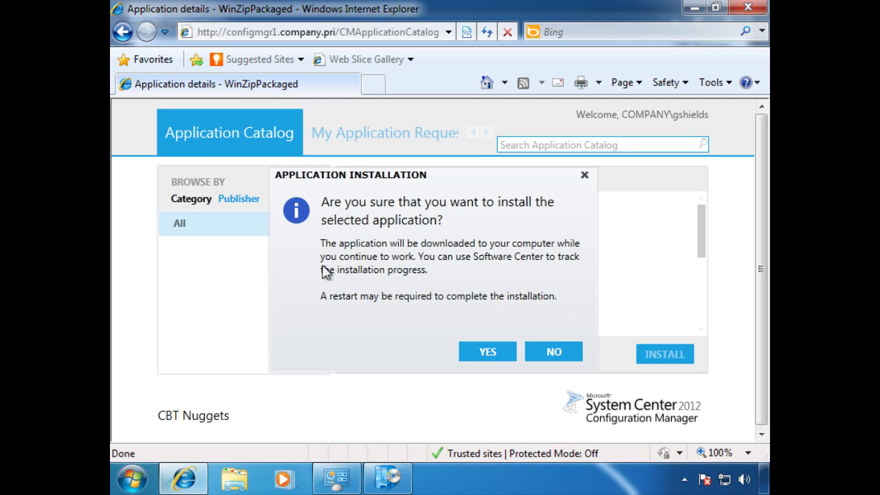
pyautogui.click(485, 352)
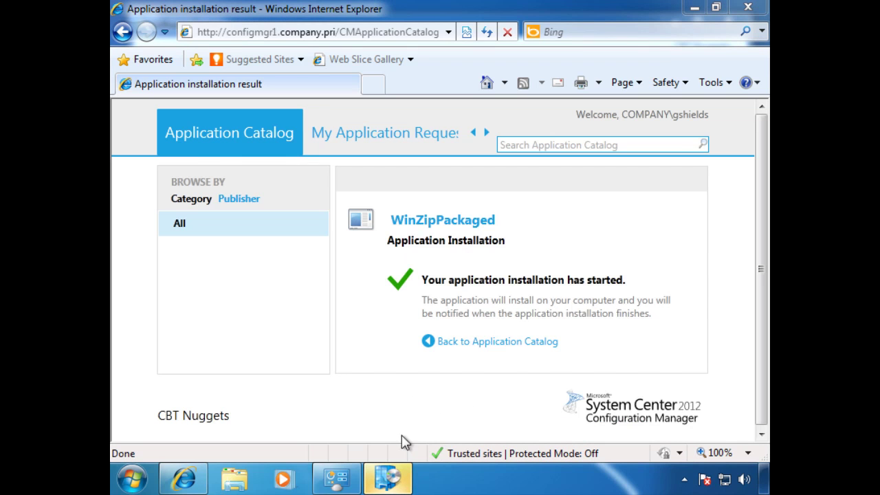
pyautogui.click(387, 478)
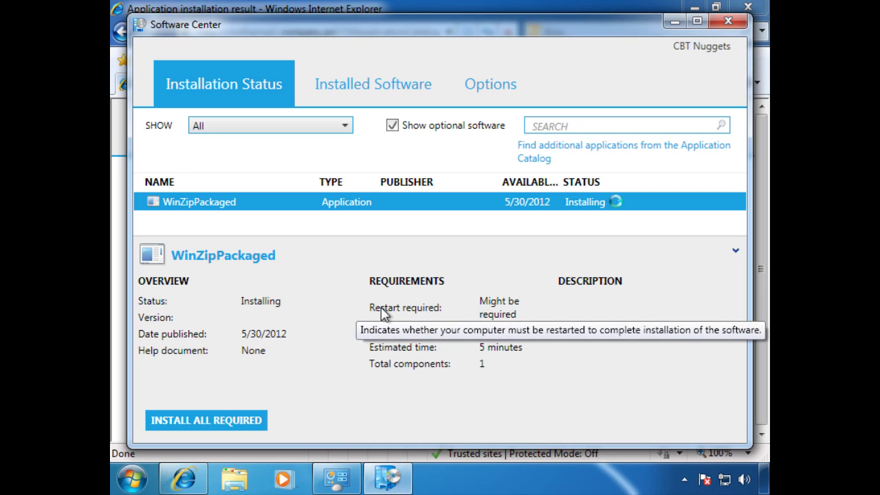